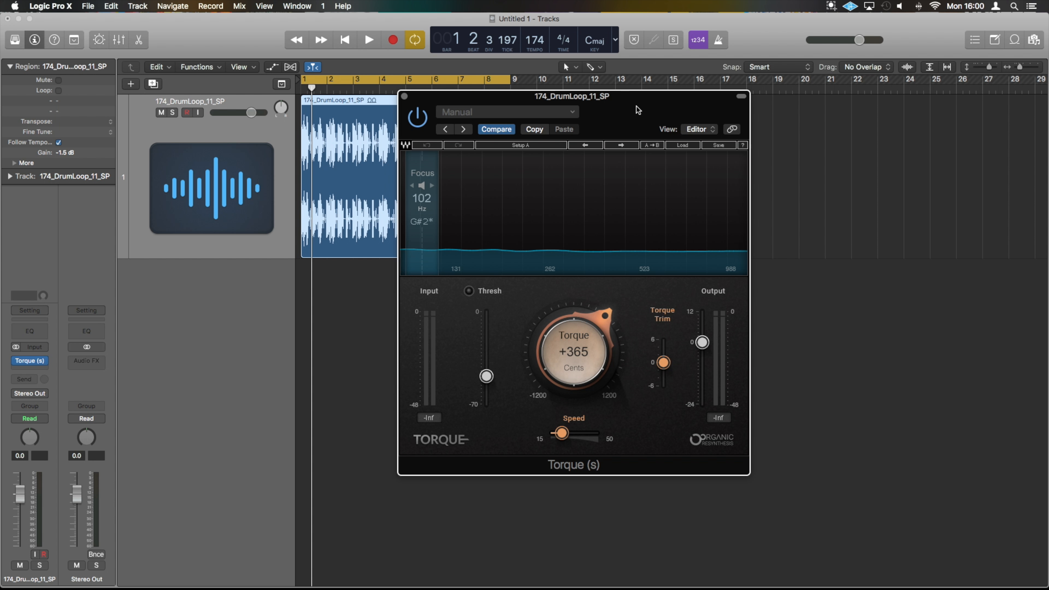
Bypass the Torque plug-in on the drum loop and audition the unprocessed loop briefly
{"action": "left_click", "coordinate": [411, 120]}
{"action": "key", "text": "space"}
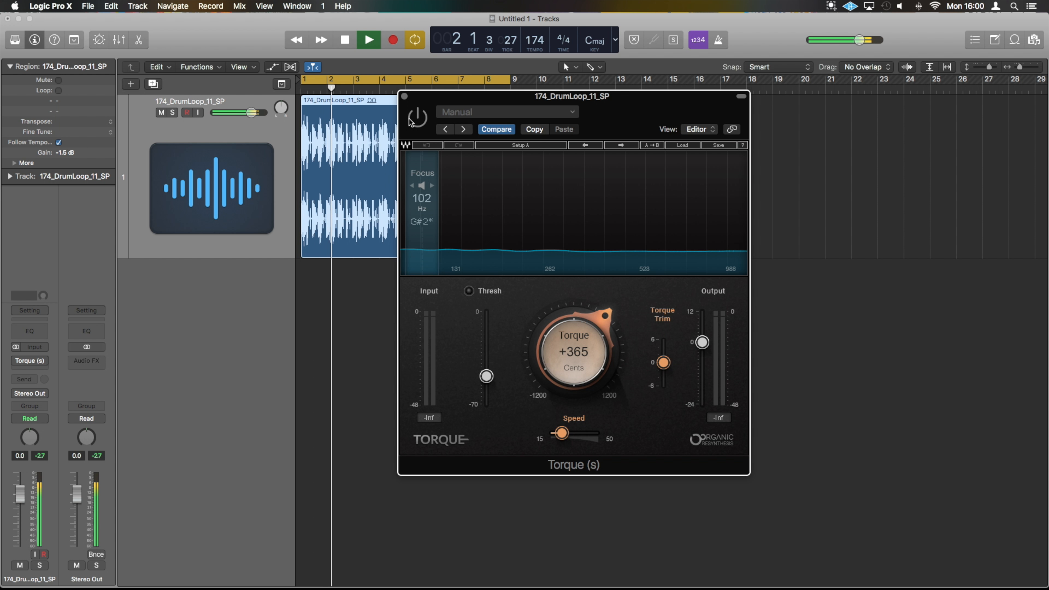
{"action": "key", "text": "space"}
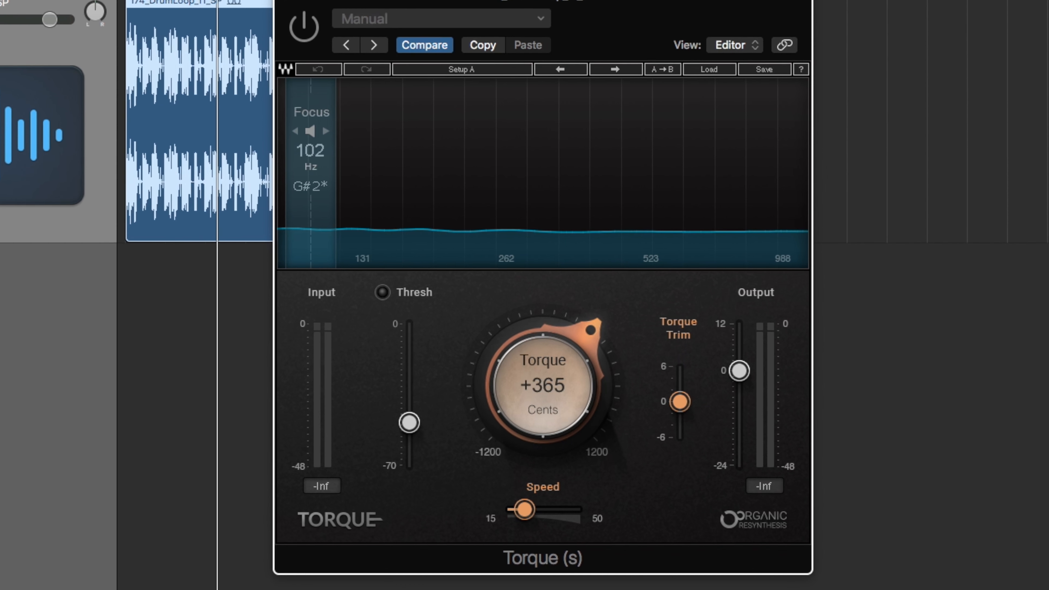
Reset Torque to 0 cents, re-enable the plug-in and start playback of the drum loop
{"action": "left_click", "coordinate": [535, 378], "text": "alt"}
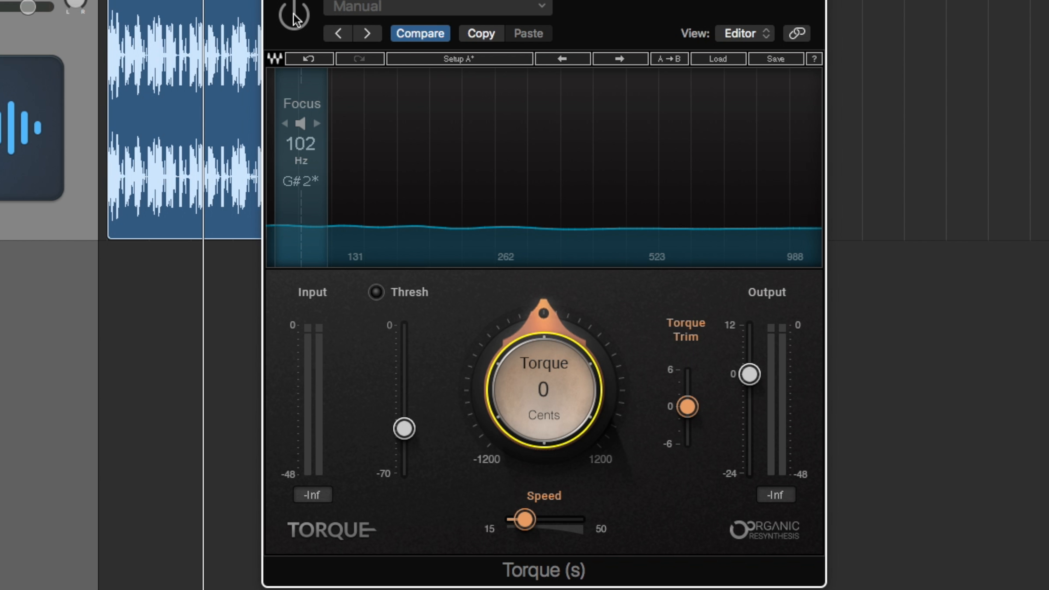
{"action": "left_click", "coordinate": [294, 17]}
{"action": "mouse_move", "coordinate": [523, 511]}
{"action": "key", "text": "space"}
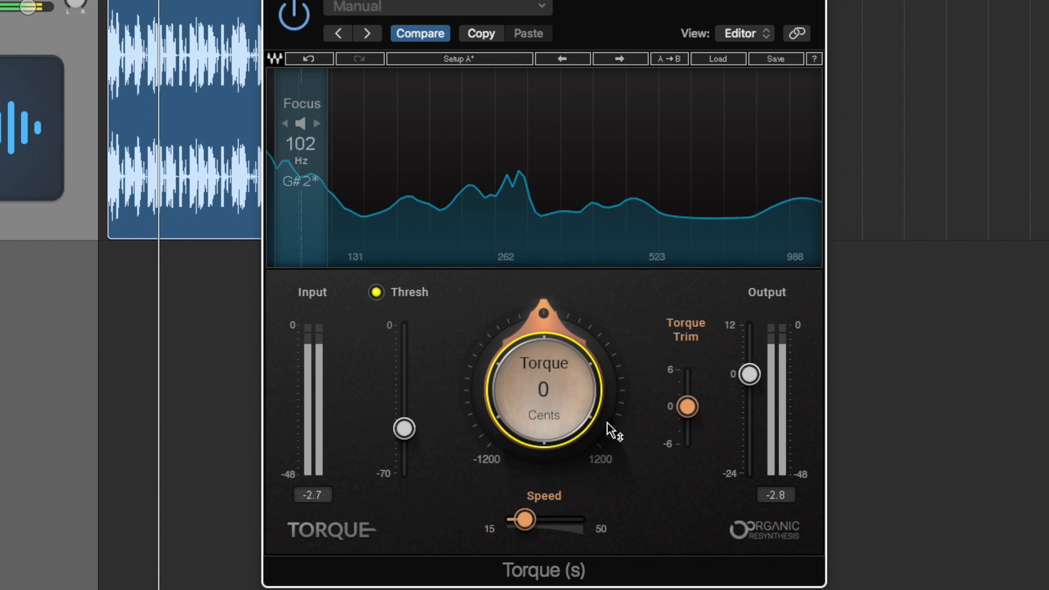
Pitch the drum loop down to -320 cents of Torque and pull Torque Trim slightly below 0, listening before stopping playback
{"action": "left_click_drag", "start_coordinate": [555, 413], "coordinate": [547, 500]}
{"action": "left_click_drag", "start_coordinate": [538, 378], "coordinate": [538, 379]}
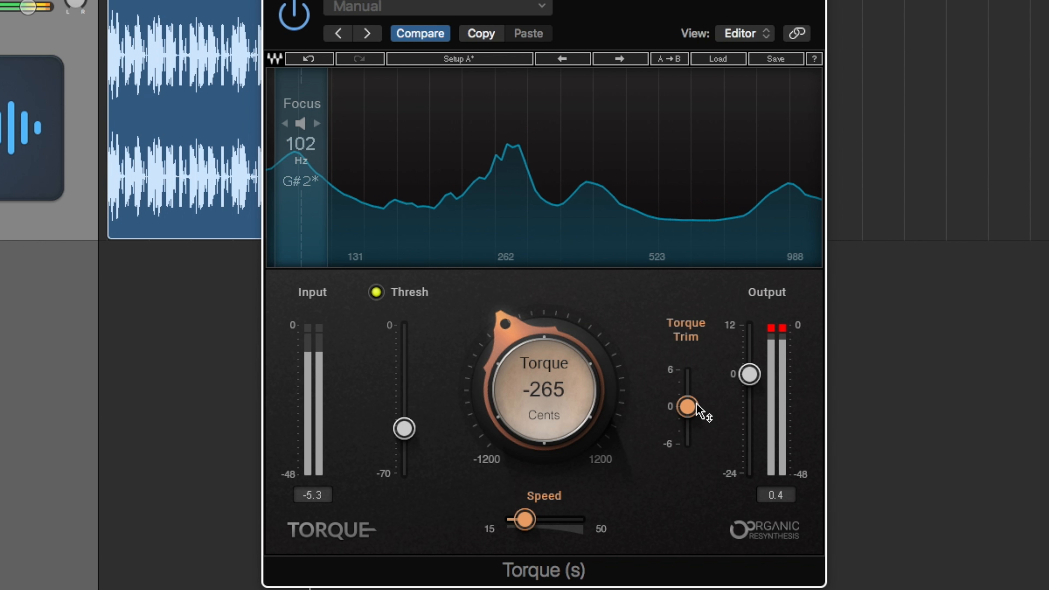
{"action": "left_click_drag", "start_coordinate": [696, 405], "coordinate": [686, 415]}
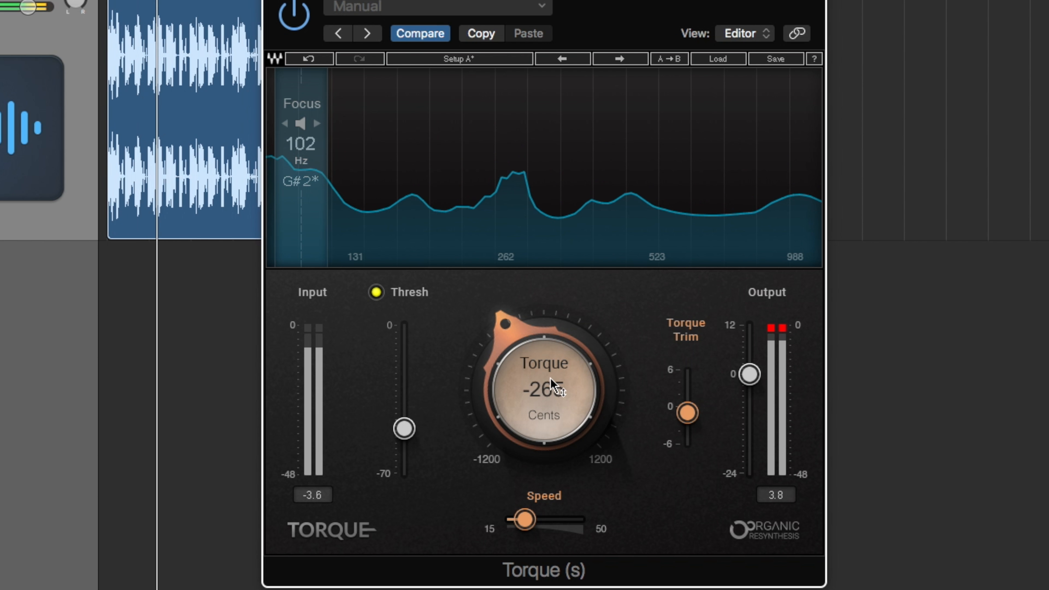
{"action": "mouse_move", "coordinate": [550, 382]}
{"action": "left_mouse_down"}
{"action": "mouse_move", "coordinate": [550, 454]}
{"action": "mouse_move", "coordinate": [550, 389]}
{"action": "left_mouse_up"}
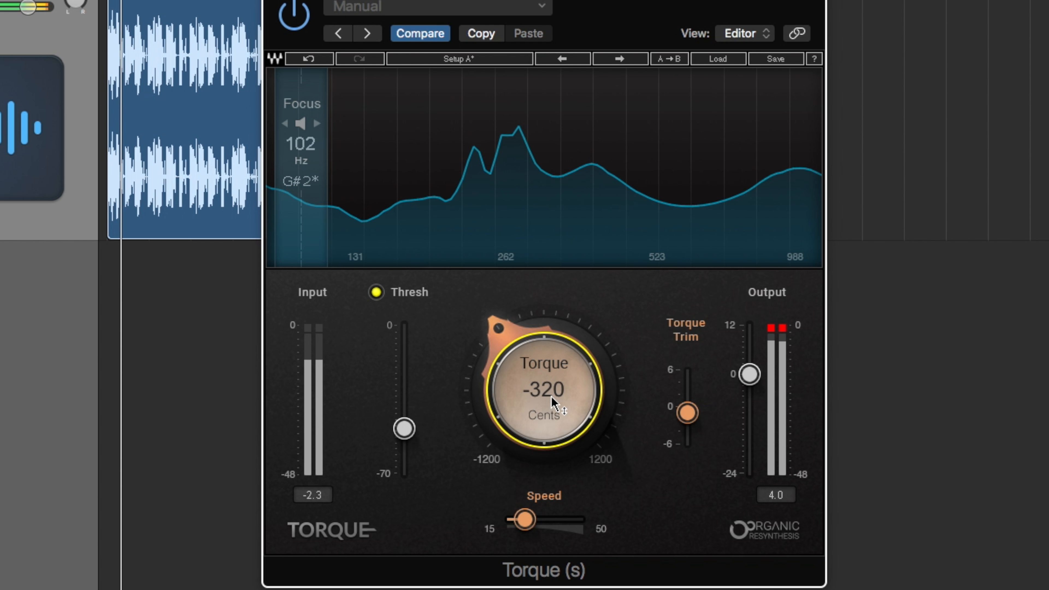
{"action": "key", "text": "space"}
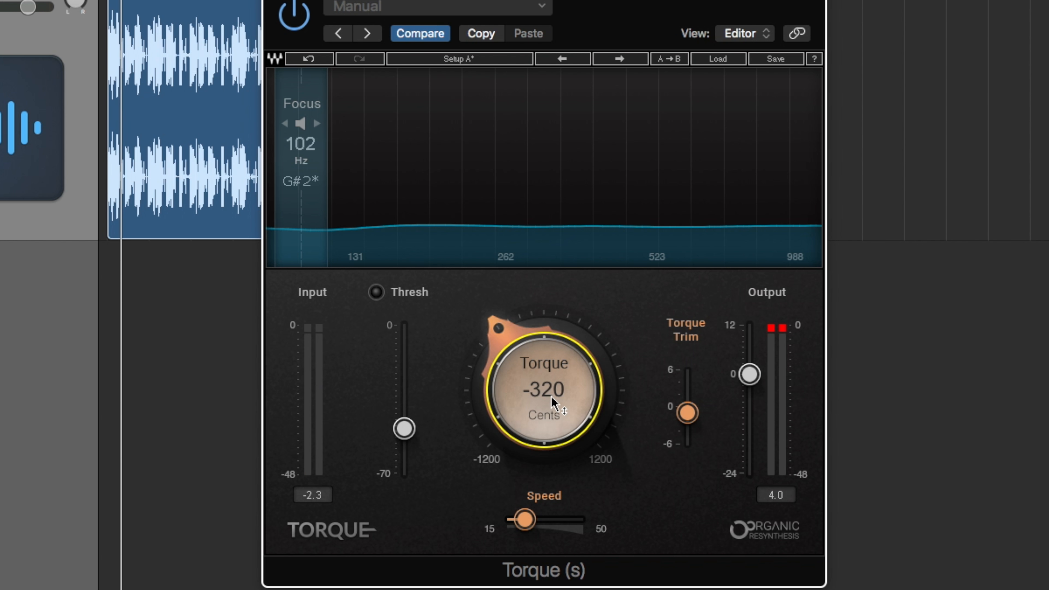
Set Torque to -180 cents while auditioning, clear the clip indicator and lower the output slightly below 0
{"action": "key", "text": "space"}
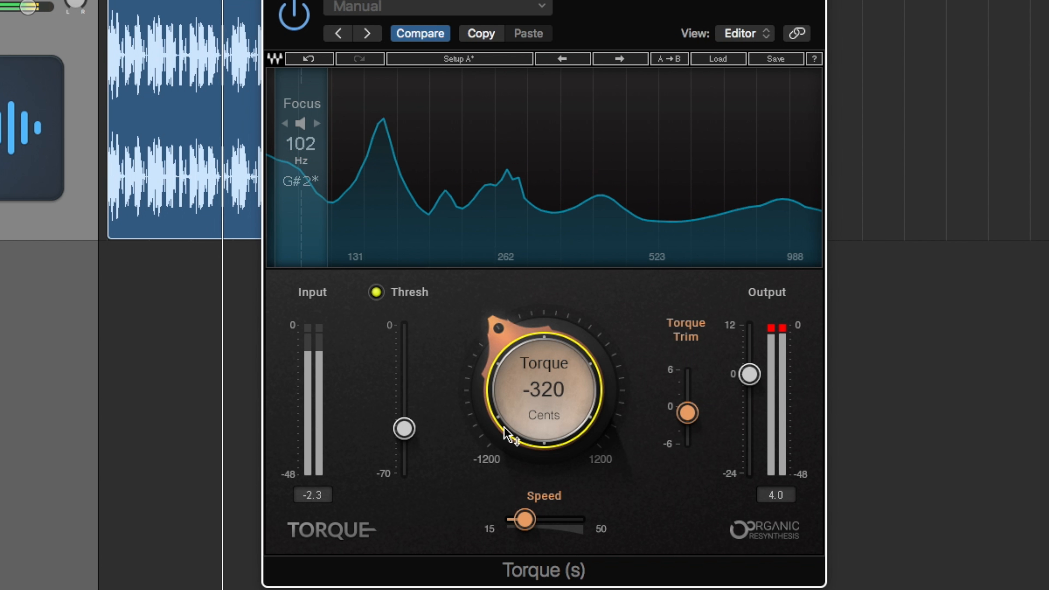
{"action": "left_click_drag", "start_coordinate": [585, 403], "coordinate": [556, 408]}
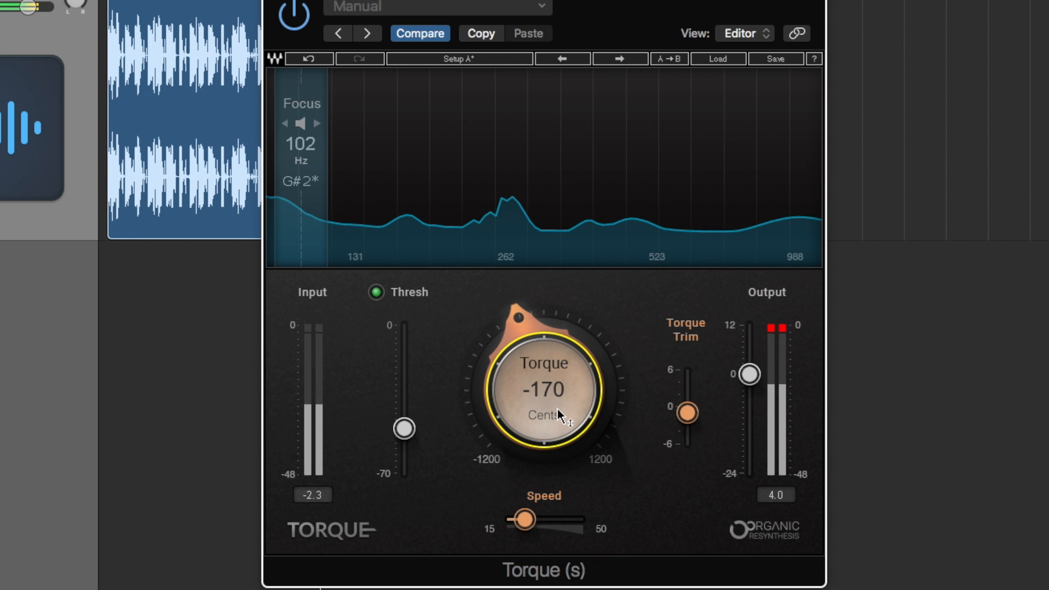
{"action": "key", "text": "space"}
{"action": "left_click", "coordinate": [772, 328]}
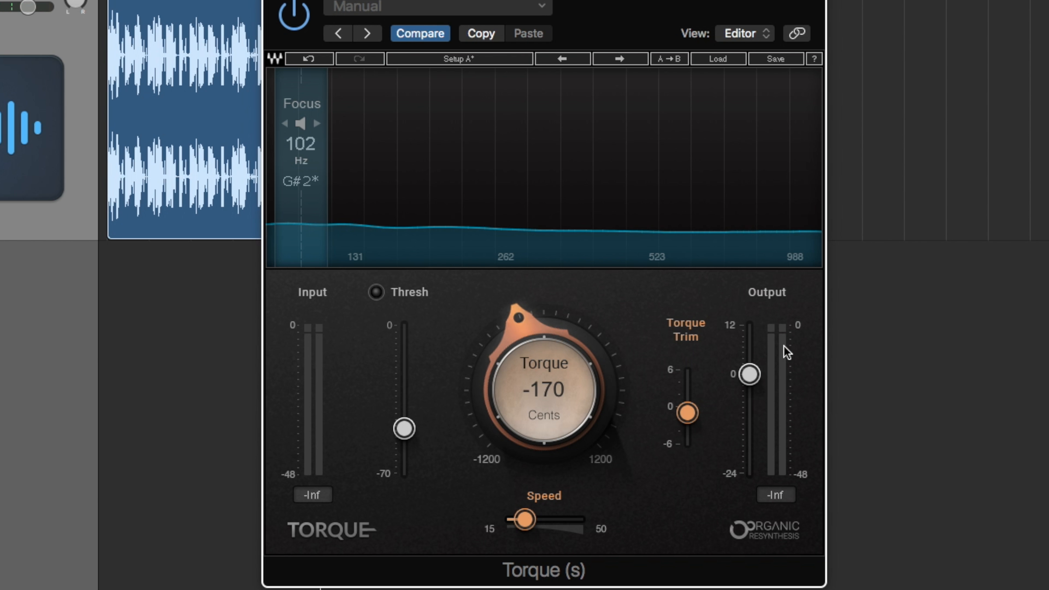
{"action": "left_click_drag", "start_coordinate": [750, 373], "coordinate": [749, 382]}
{"action": "key", "text": "space"}
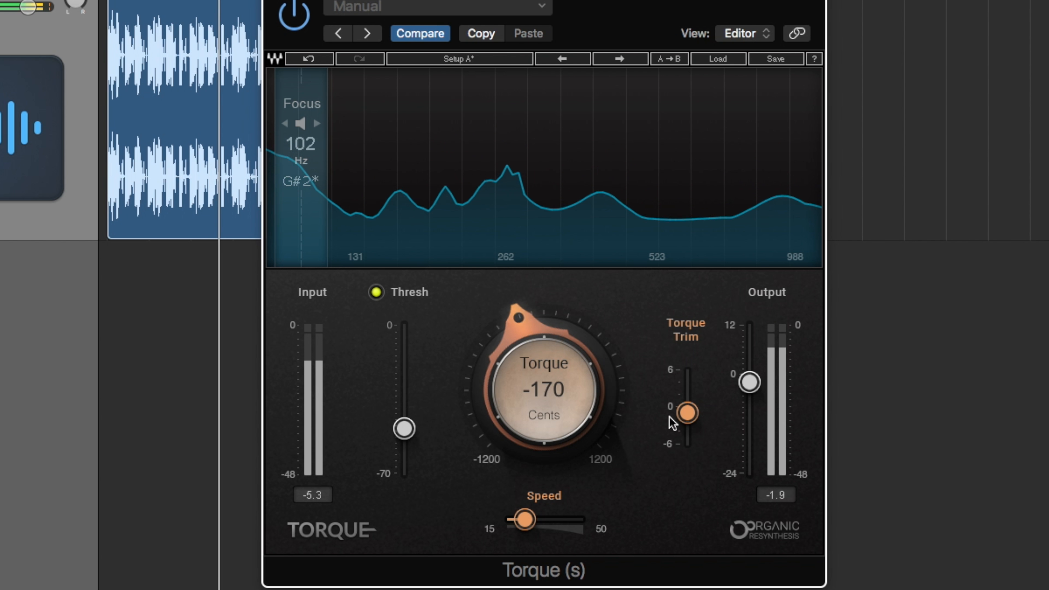
{"action": "mouse_move", "coordinate": [587, 424]}
{"action": "left_mouse_down"}
{"action": "mouse_move", "coordinate": [587, 360]}
{"action": "mouse_move", "coordinate": [587, 428]}
{"action": "left_mouse_up"}
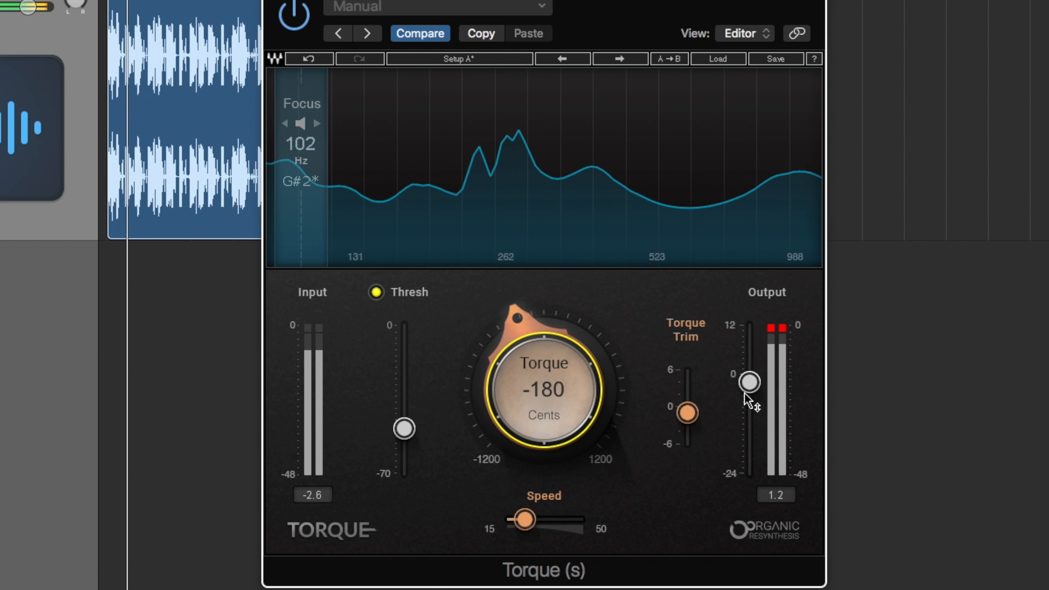
{"action": "left_click_drag", "start_coordinate": [749, 382], "coordinate": [749, 387]}
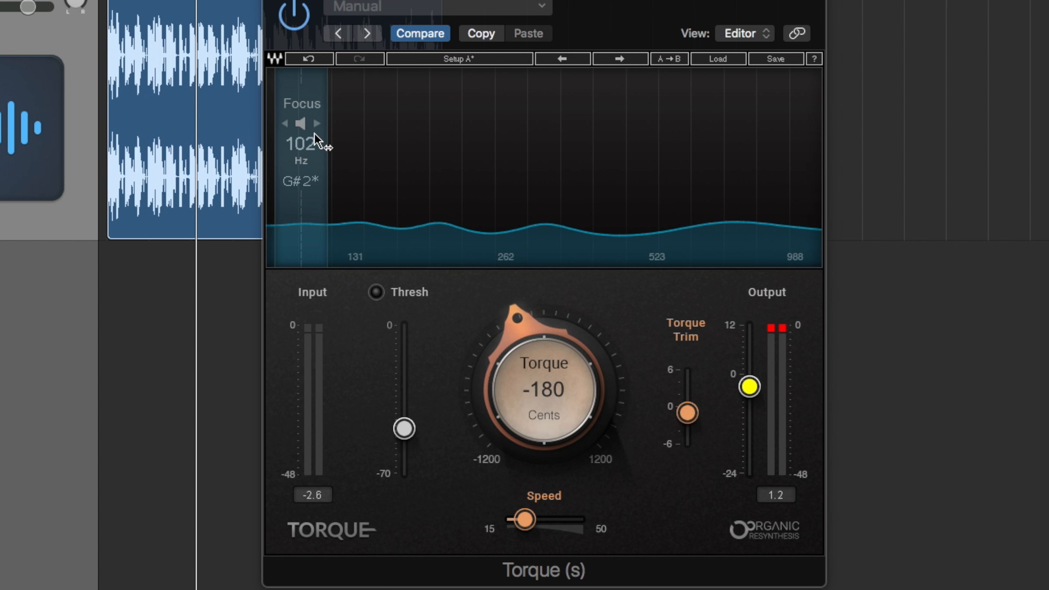
During playback, move the focus band to 255 Hz with Torque at +385 cents and Speed at 29.2 ms
{"action": "key", "text": "space"}
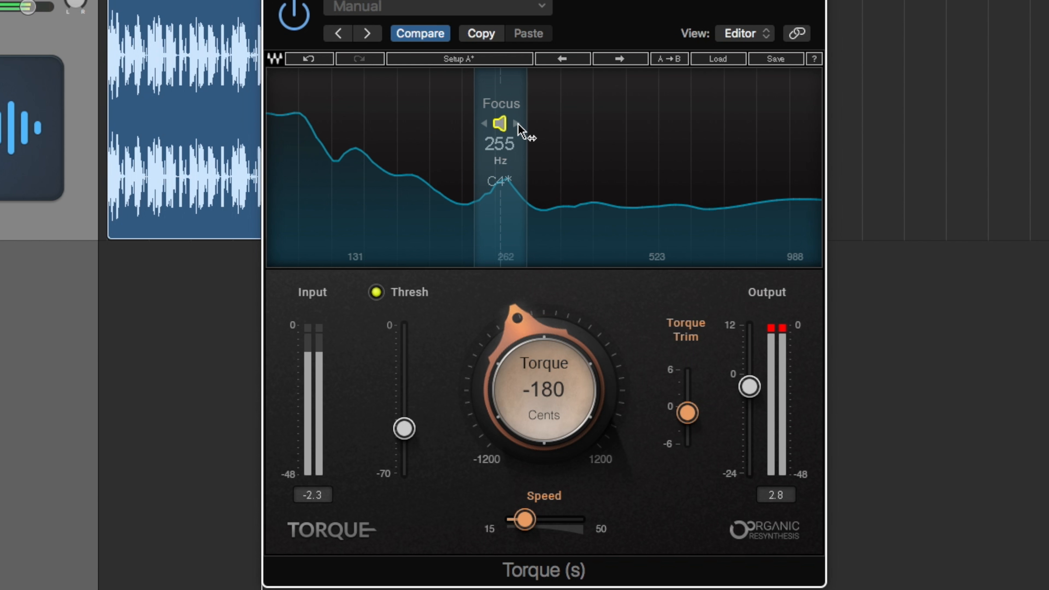
{"action": "left_click_drag", "start_coordinate": [543, 393], "coordinate": [543, 320]}
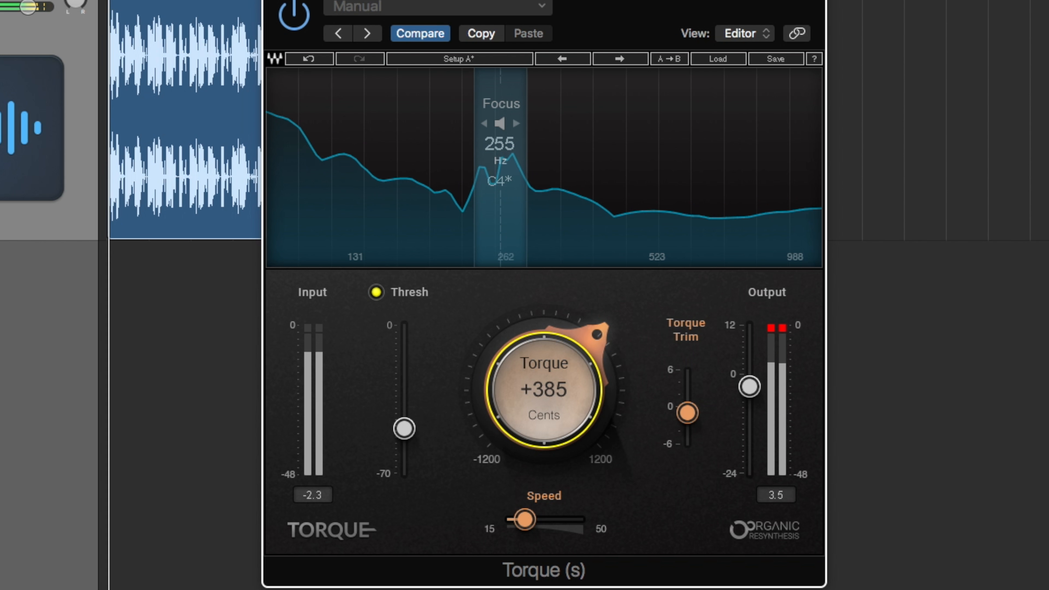
{"action": "left_click_drag", "start_coordinate": [526, 521], "coordinate": [549, 520]}
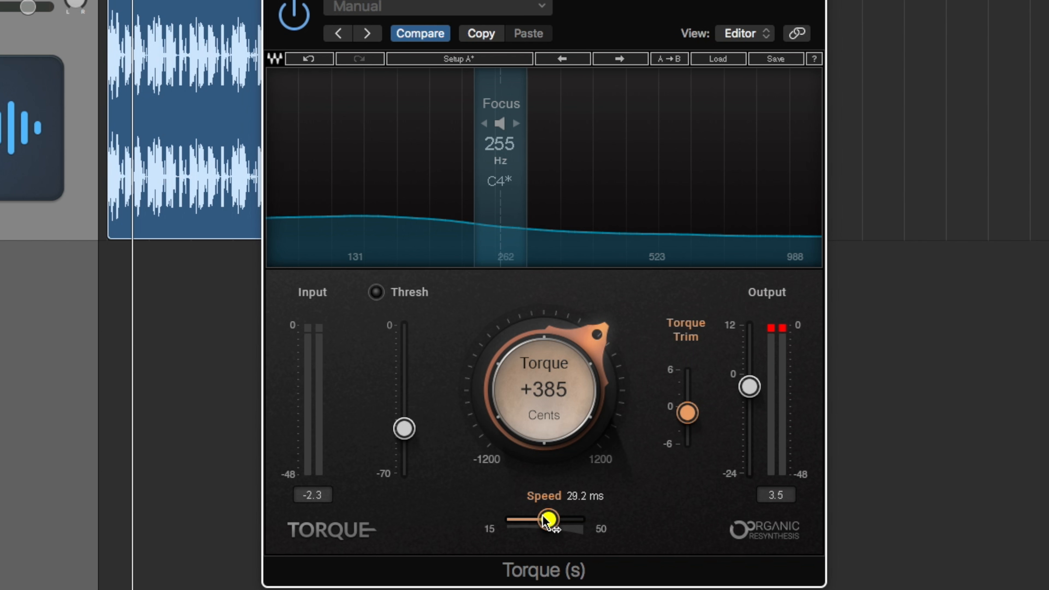
Bring Torque to -95 cents and lower the plug-in output further to prevent clipping
{"action": "left_click_drag", "start_coordinate": [543, 390], "coordinate": [544, 454]}
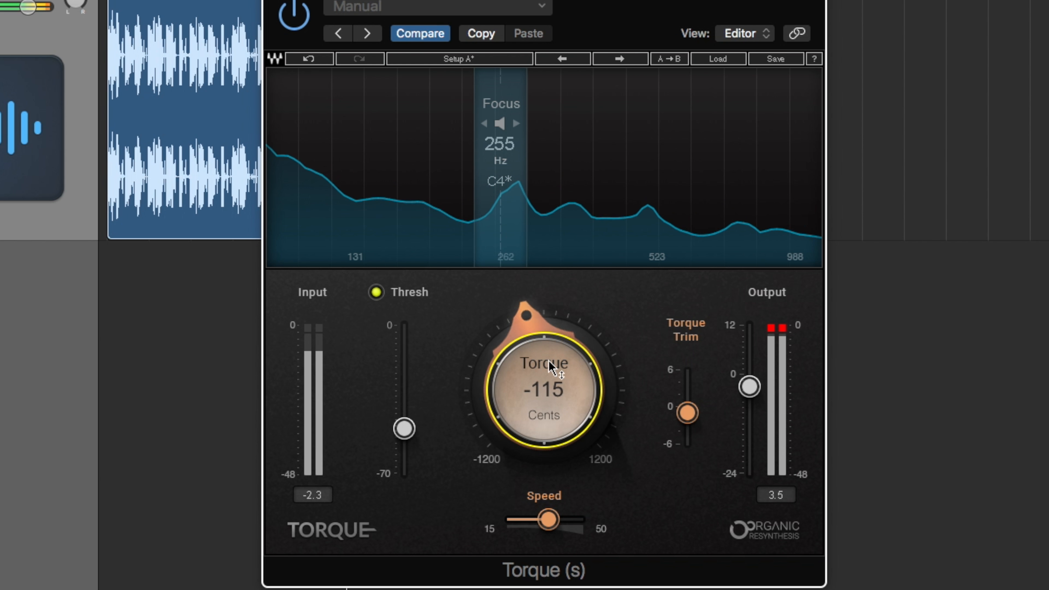
{"action": "left_click_drag", "start_coordinate": [748, 387], "coordinate": [749, 403]}
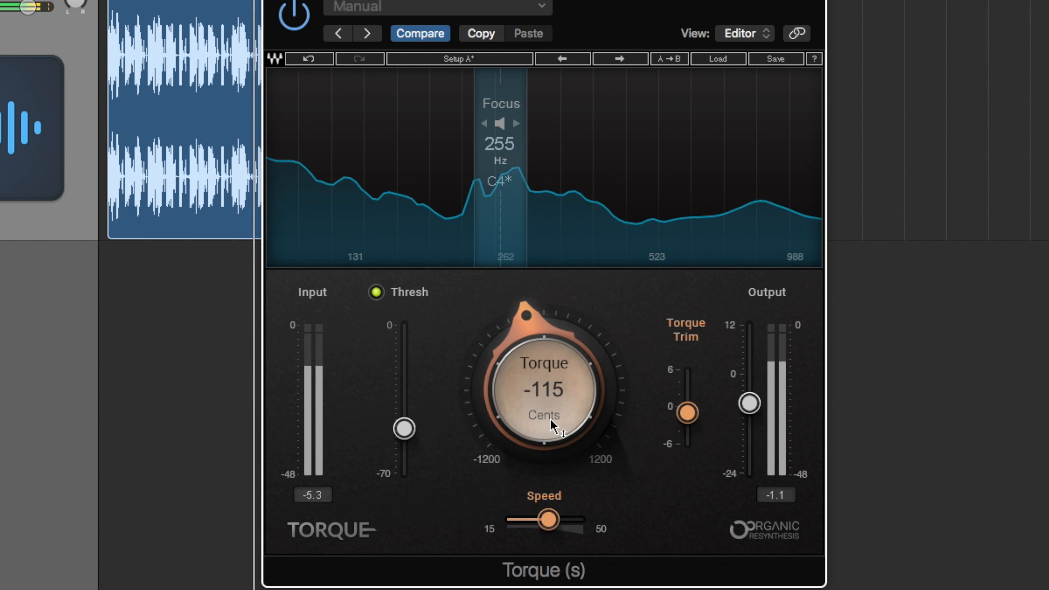
{"action": "left_click_drag", "start_coordinate": [552, 424], "coordinate": [553, 418]}
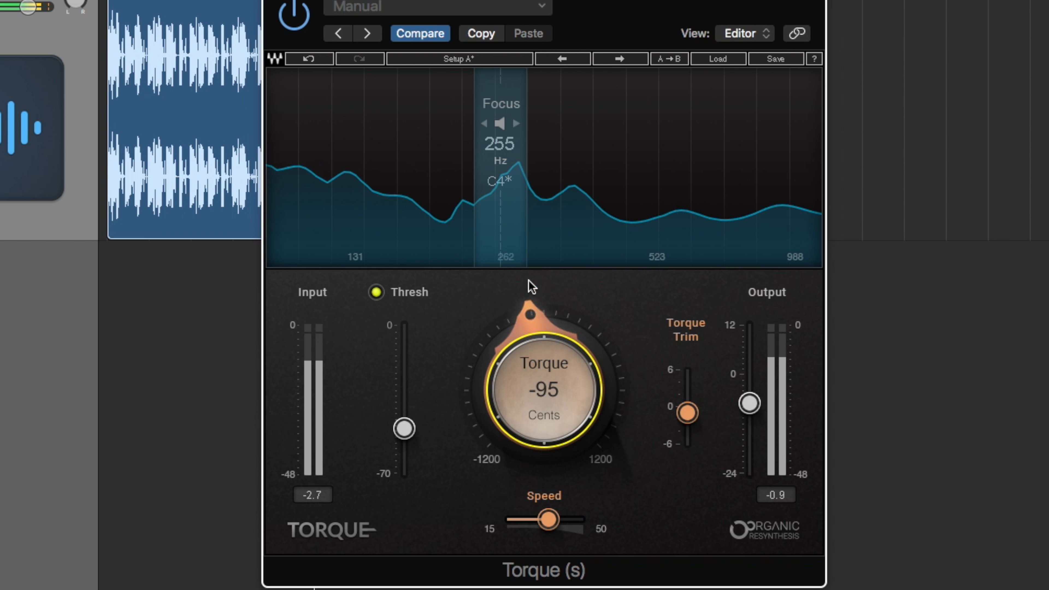
Fine-tune the effect with the focus band at 281 Hz, Speed closer to 50 ms and a slightly higher threshold
{"action": "left_click", "coordinate": [503, 128]}
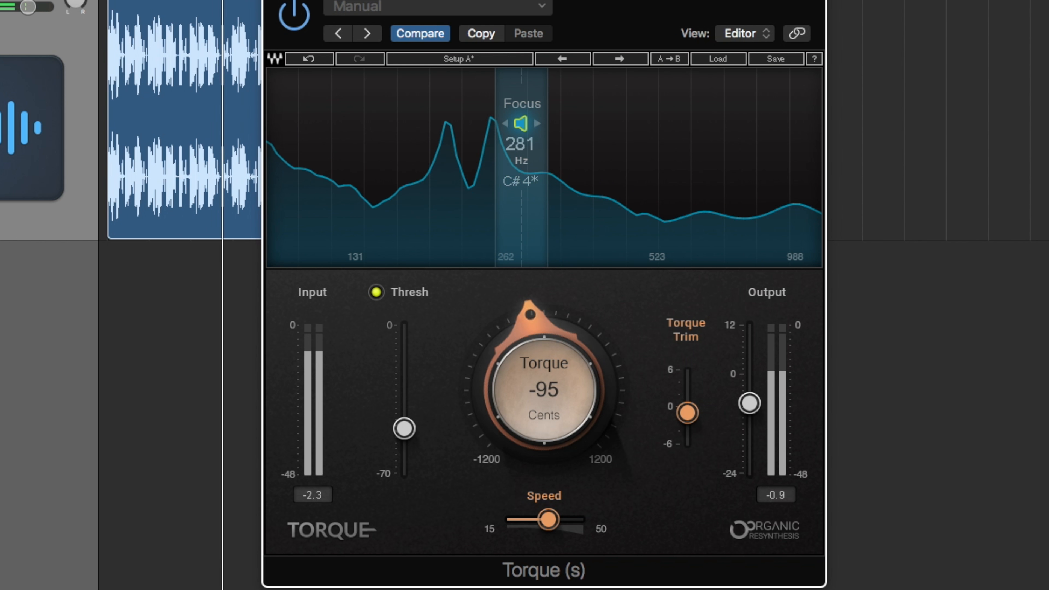
{"action": "mouse_move", "coordinate": [548, 519]}
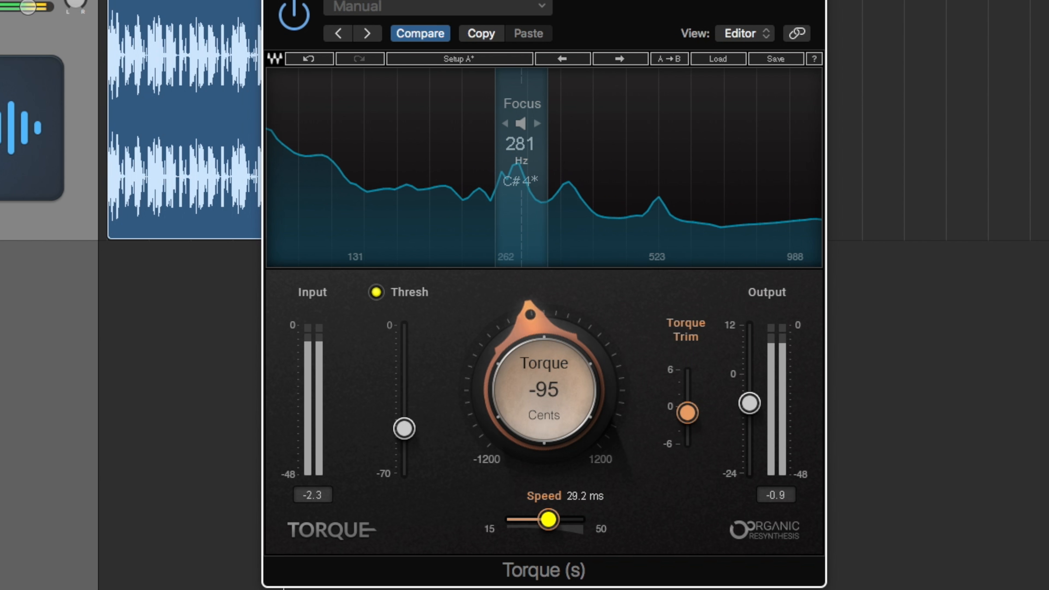
{"action": "mouse_move", "coordinate": [548, 519]}
{"action": "left_mouse_down"}
{"action": "mouse_move", "coordinate": [520, 519]}
{"action": "mouse_move", "coordinate": [581, 519]}
{"action": "mouse_move", "coordinate": [568, 519]}
{"action": "left_mouse_up"}
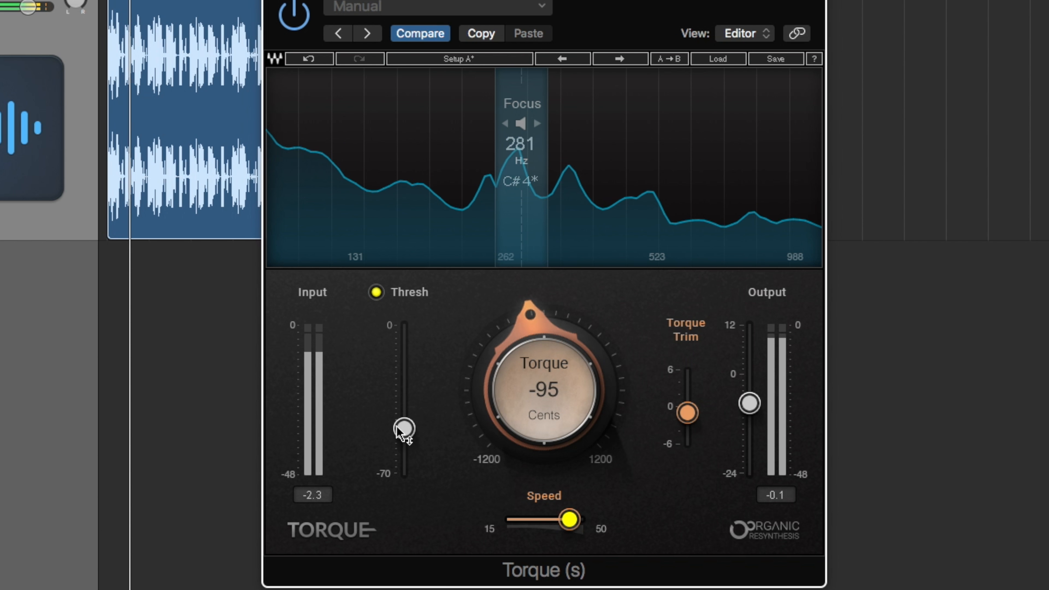
{"action": "mouse_move", "coordinate": [403, 428]}
{"action": "left_mouse_down"}
{"action": "mouse_move", "coordinate": [404, 453]}
{"action": "mouse_move", "coordinate": [404, 403]}
{"action": "mouse_move", "coordinate": [404, 419]}
{"action": "left_mouse_up"}
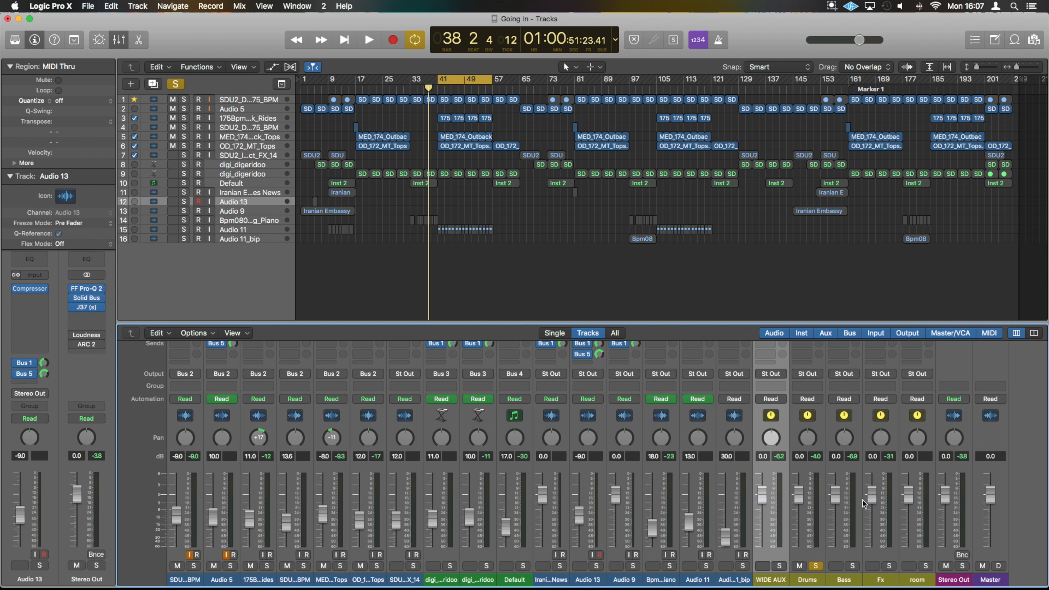
Unsolo the Drums bus, open its Torque plug-in and audition the full mix
{"action": "left_click", "coordinate": [816, 566]}
{"action": "scroll", "coordinate": [820, 508], "scroll_direction": "up", "scroll_amount": 5}
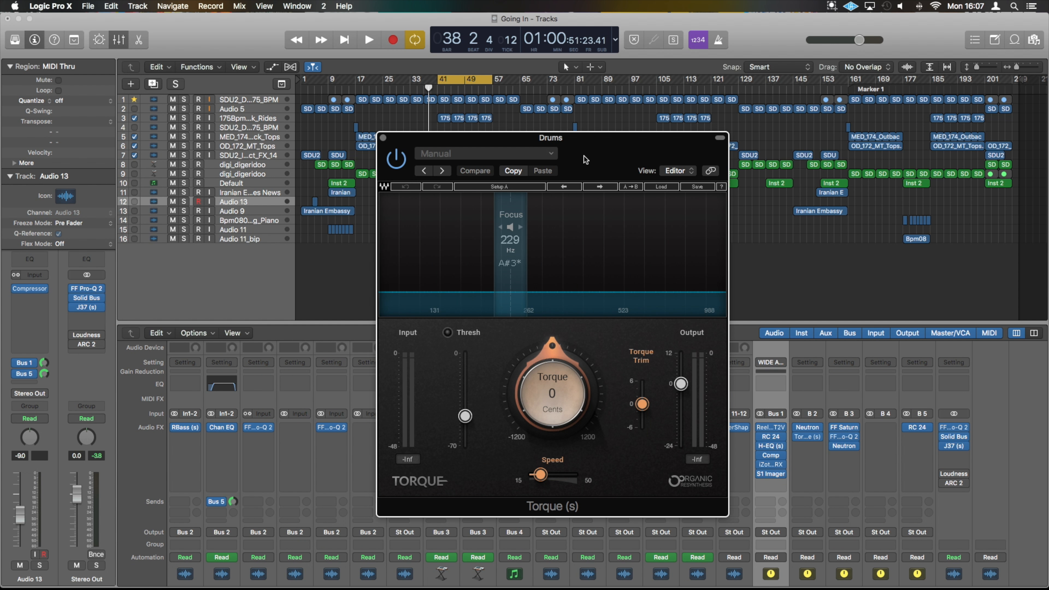
{"action": "key", "text": "space"}
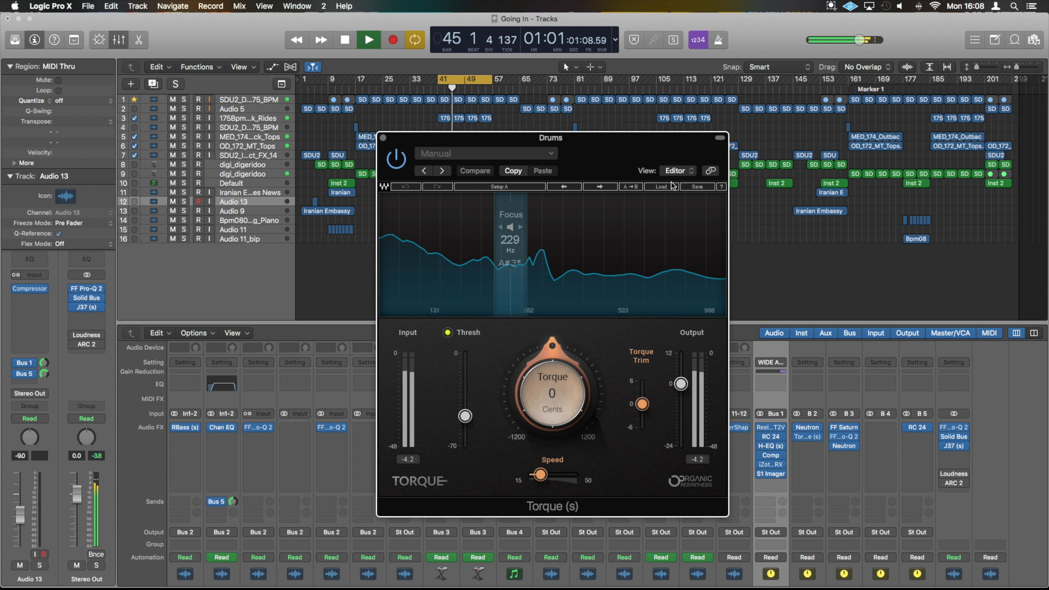
{"action": "key", "text": "space"}
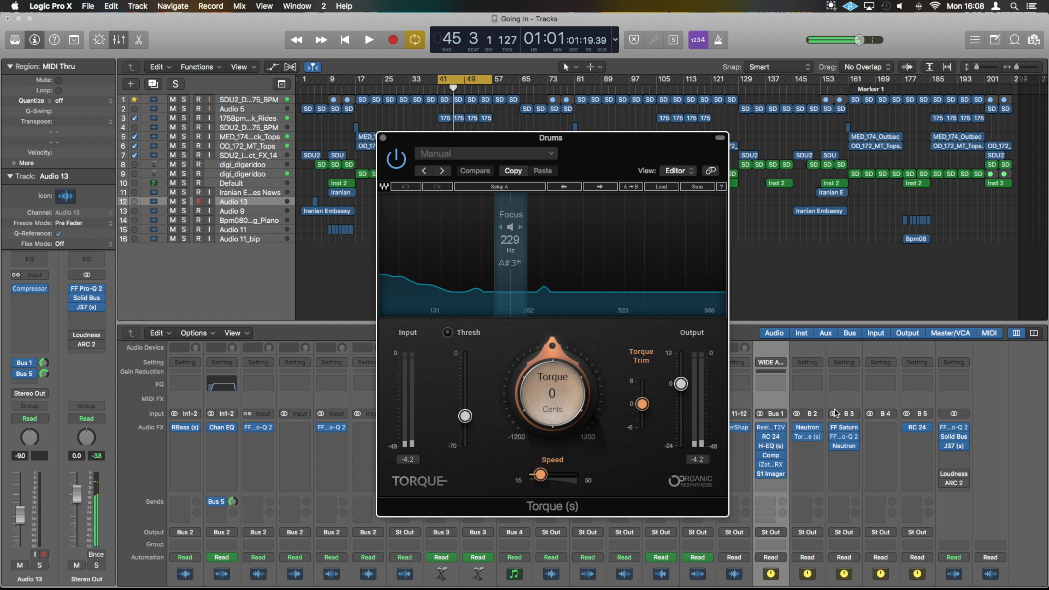
Solo the Drums bus and audition the drums alone through Torque
{"action": "scroll", "coordinate": [845, 454], "scroll_direction": "down", "scroll_amount": 5}
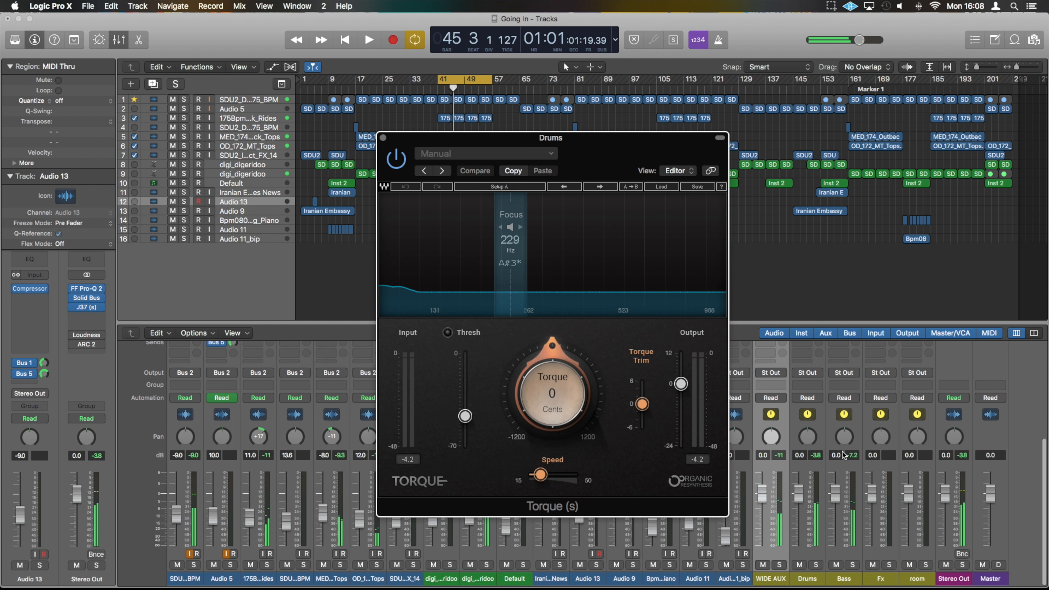
{"action": "left_click", "coordinate": [817, 566]}
{"action": "scroll", "coordinate": [822, 537], "scroll_direction": "up", "scroll_amount": 3}
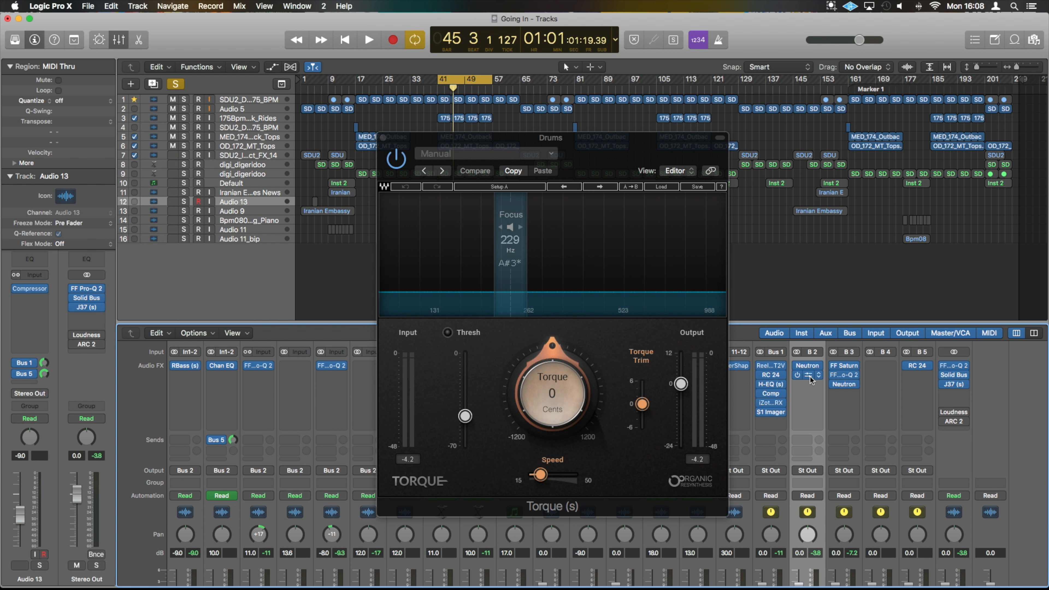
{"action": "key", "text": "space"}
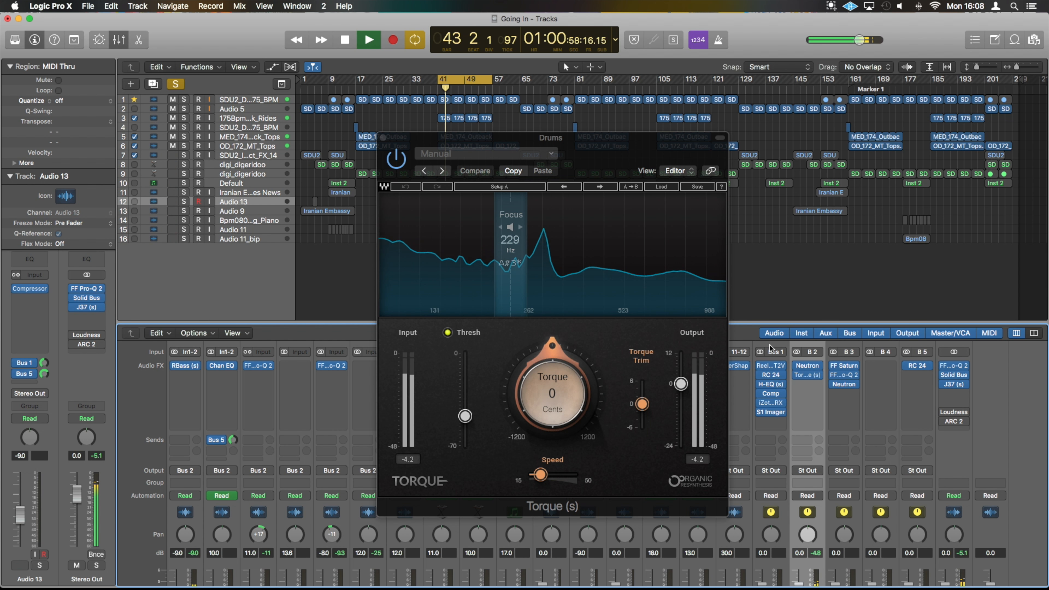
{"action": "key", "text": "space"}
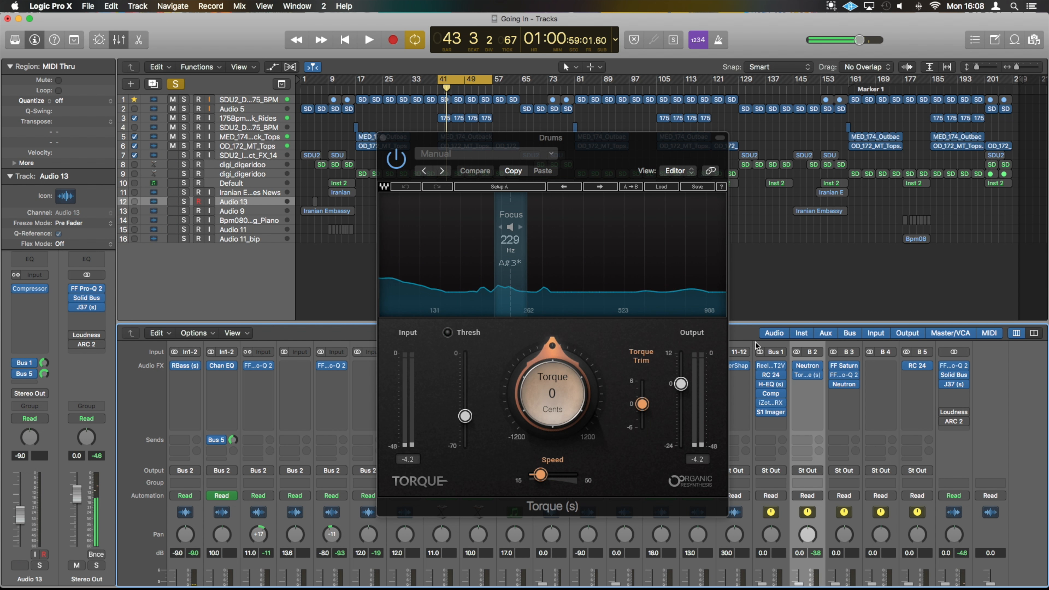
Move the Drums bus Torque focus band to 289 Hz and audition the soloed focus range
{"action": "left_click_drag", "start_coordinate": [510, 227], "coordinate": [541, 226]}
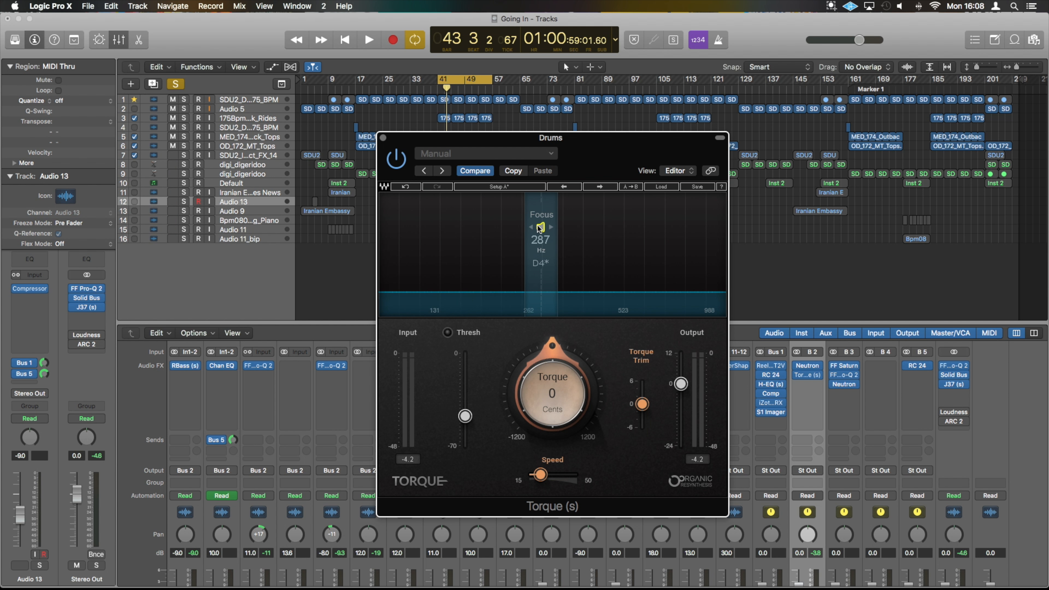
{"action": "key", "text": "space"}
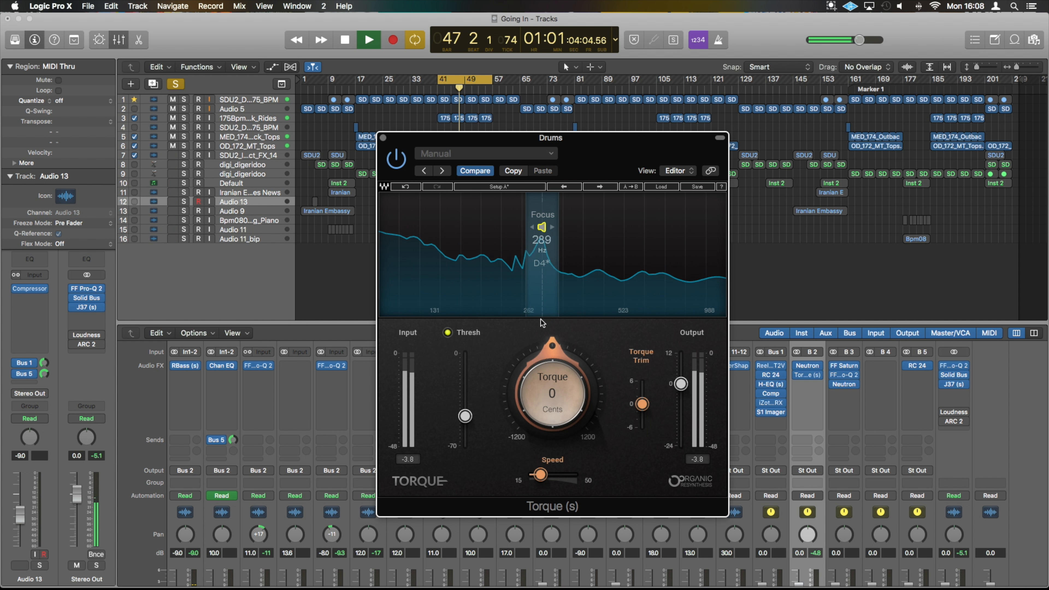
{"action": "key", "text": "space"}
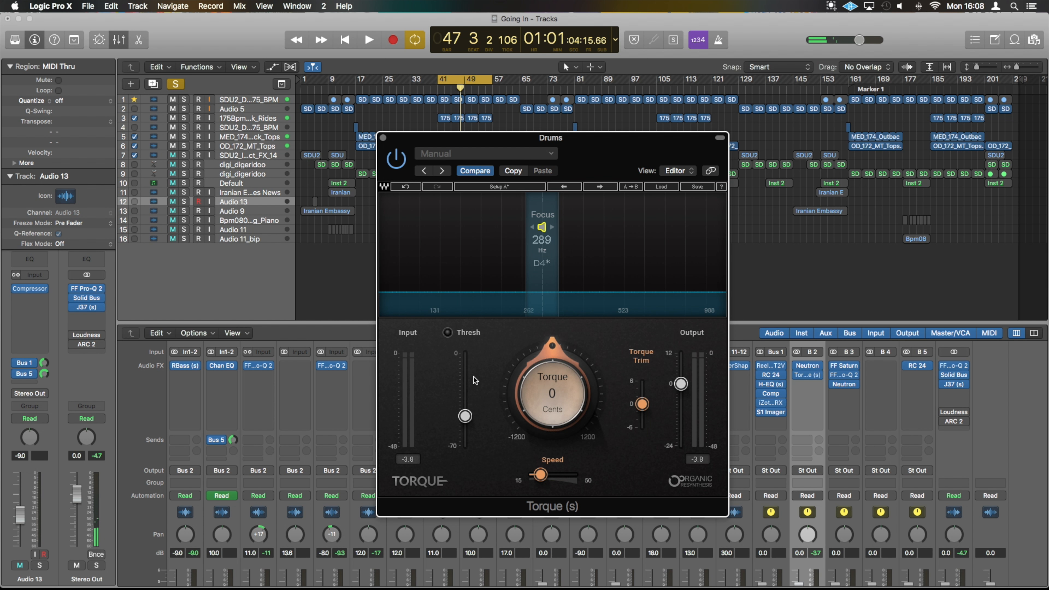
{"action": "key", "text": "space"}
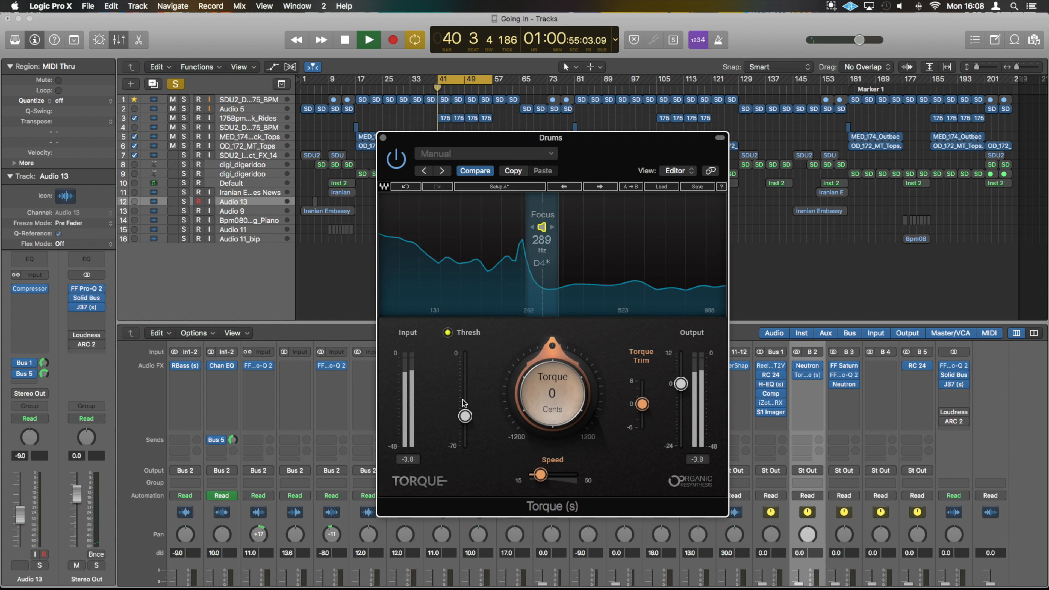
Detune the Drums bus to -25 cents with a slightly lower threshold, Torque Trim at about -3 and output at -1.0 dB
{"action": "left_click_drag", "start_coordinate": [467, 418], "coordinate": [465, 421]}
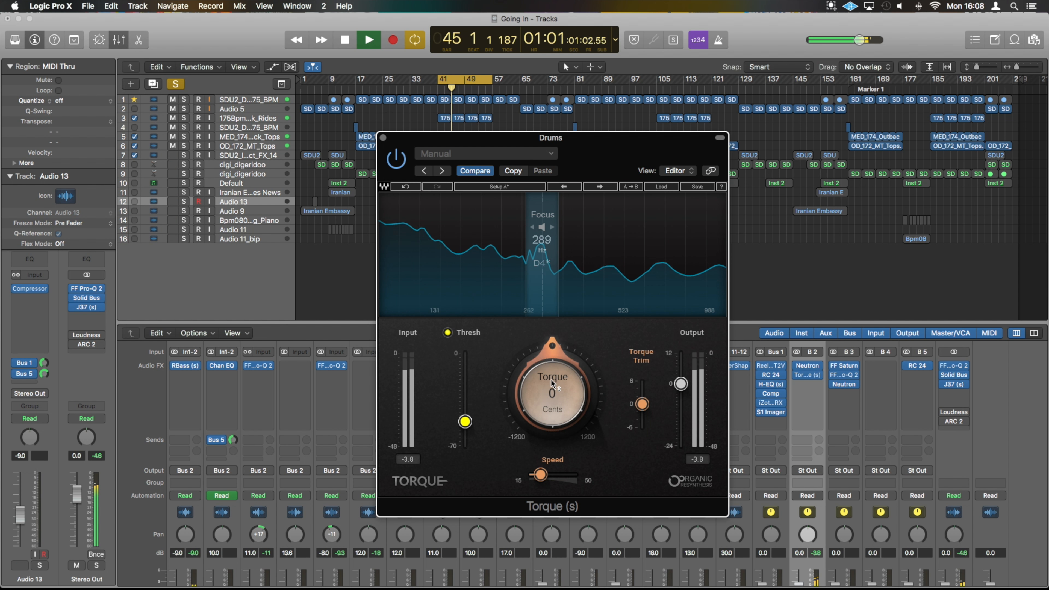
{"action": "left_click_drag", "start_coordinate": [553, 380], "coordinate": [553, 388]}
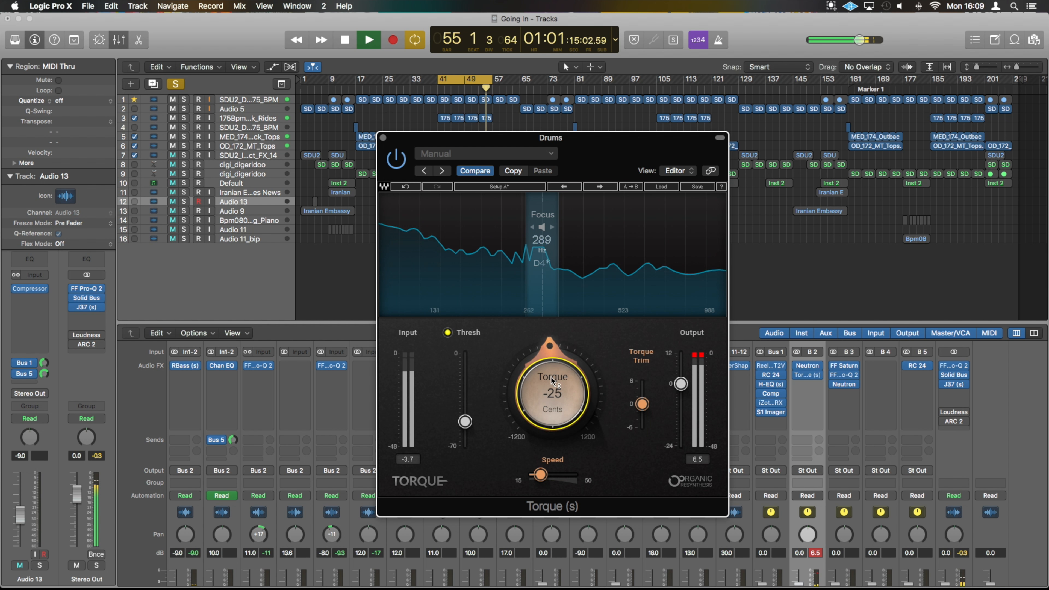
{"action": "left_click_drag", "start_coordinate": [639, 410], "coordinate": [641, 427]}
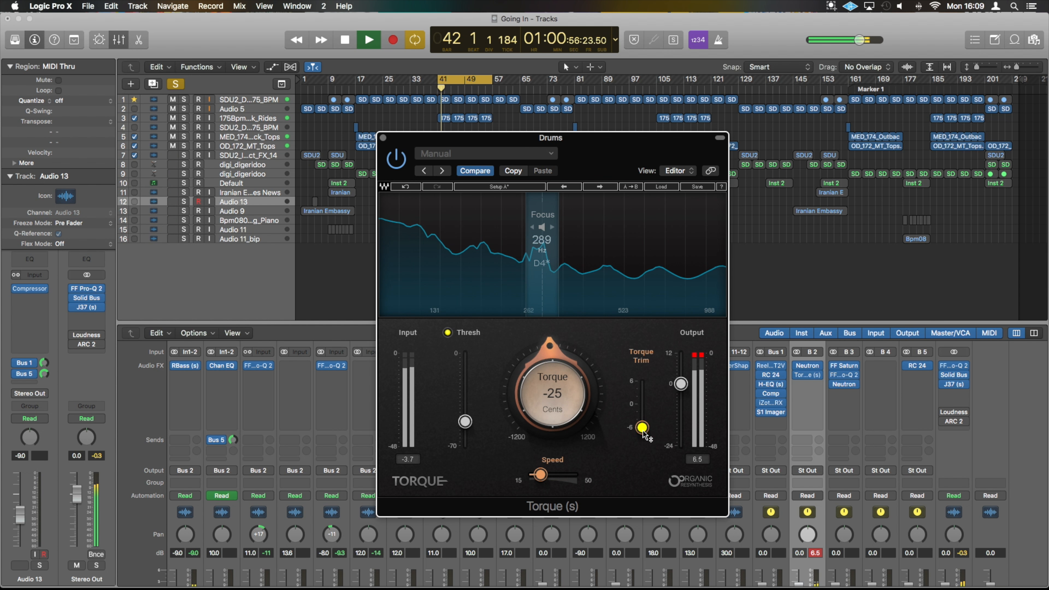
{"action": "left_click_drag", "start_coordinate": [642, 428], "coordinate": [642, 416]}
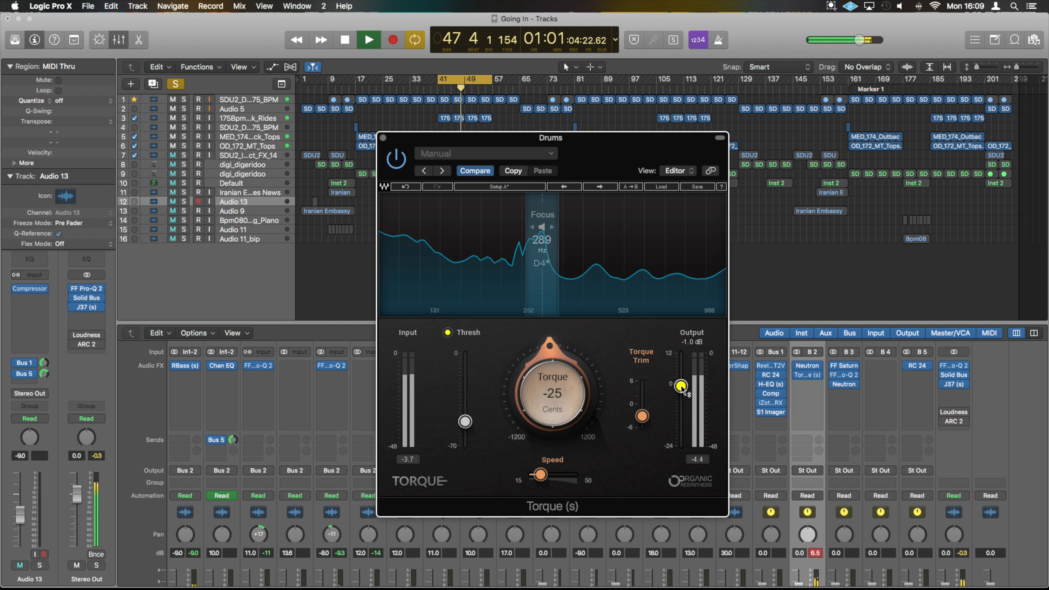
Audition the drums with Torque at extremes of -190 and +900 cents, and bring it back to +20 cents
{"action": "left_click_drag", "start_coordinate": [571, 396], "coordinate": [571, 453]}
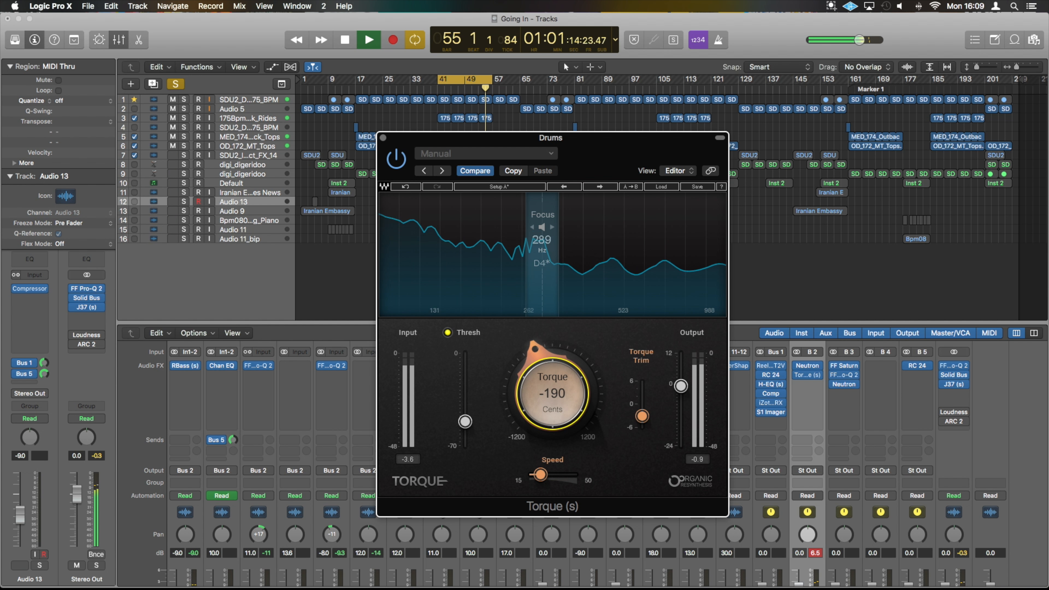
{"action": "key", "text": "space"}
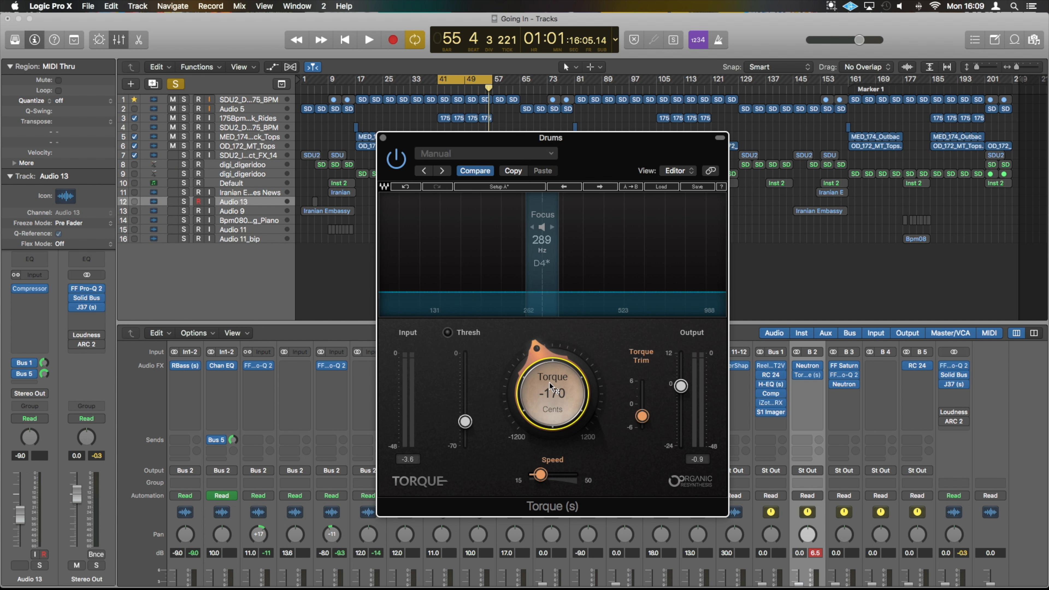
{"action": "scroll", "coordinate": [549, 382], "scroll_direction": "up", "scroll_amount": 5}
{"action": "key", "text": "space"}
{"action": "left_click_drag", "start_coordinate": [552, 395], "coordinate": [551, 312]}
{"action": "key", "text": "space"}
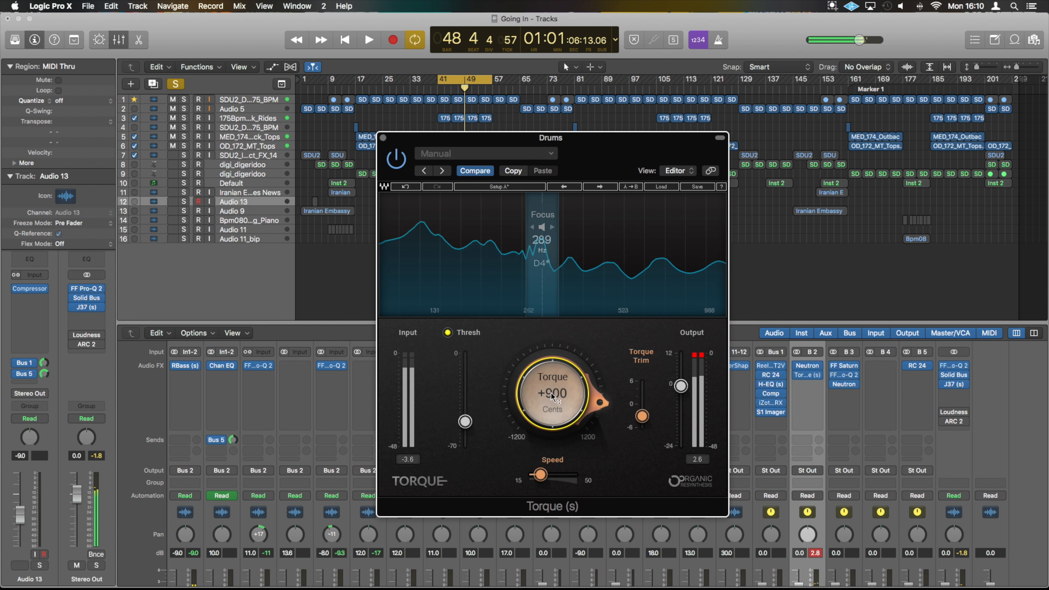
{"action": "left_click_drag", "start_coordinate": [555, 396], "coordinate": [555, 471]}
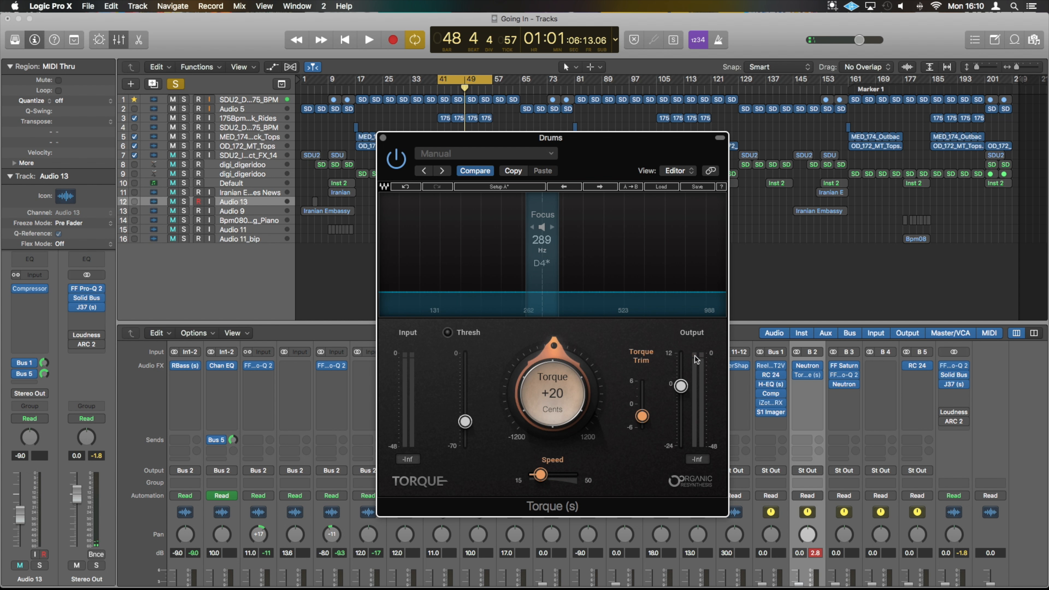
Close the Drums bus Torque plug-in and return to the mixer's channel strips
{"action": "left_click", "coordinate": [383, 137]}
{"action": "scroll", "coordinate": [827, 436], "scroll_direction": "down", "scroll_amount": 5}
{"action": "scroll", "coordinate": [825, 432], "scroll_direction": "up", "scroll_amount": 5}
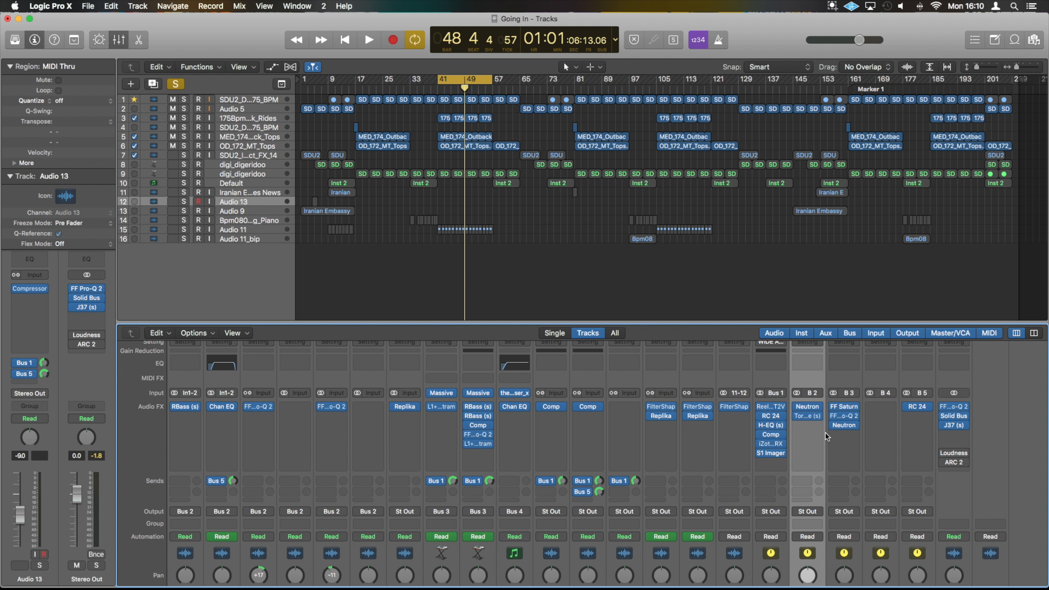
{"action": "key", "text": "ctrl+m"}
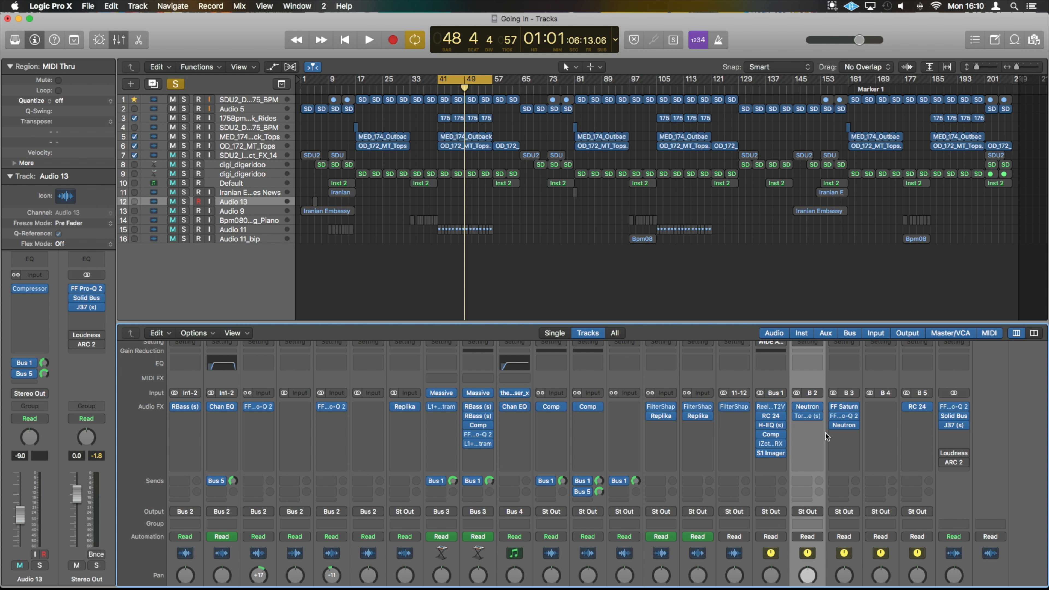